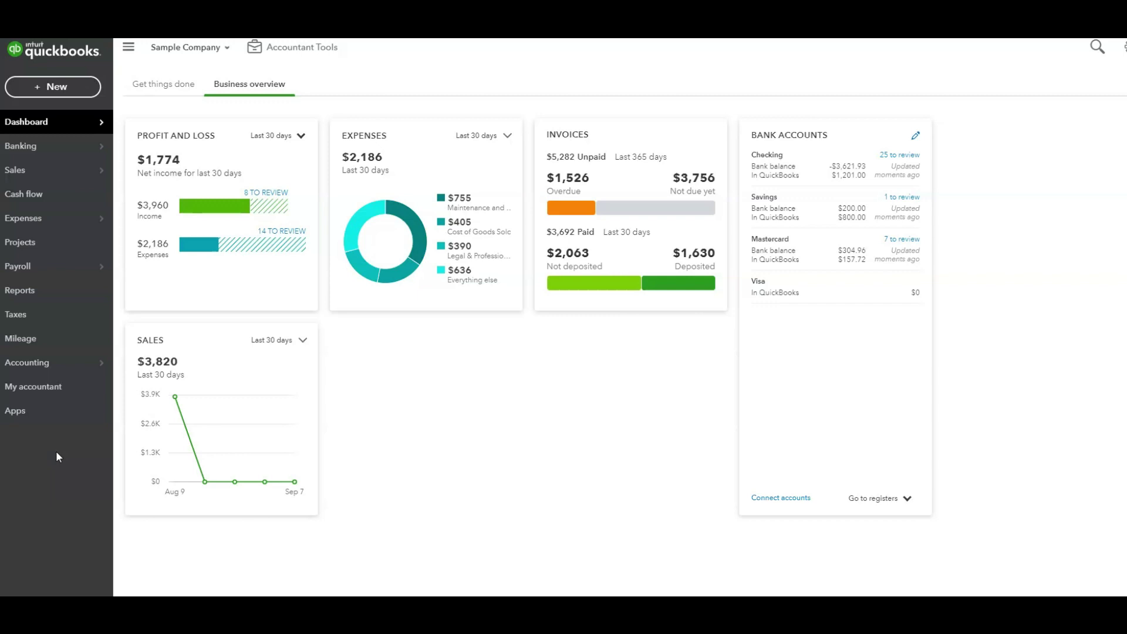
Step: View the business overview, and open the Checking account's transactions on the Banking page
{"action": "mouse_move", "coordinate": [36, 122]}
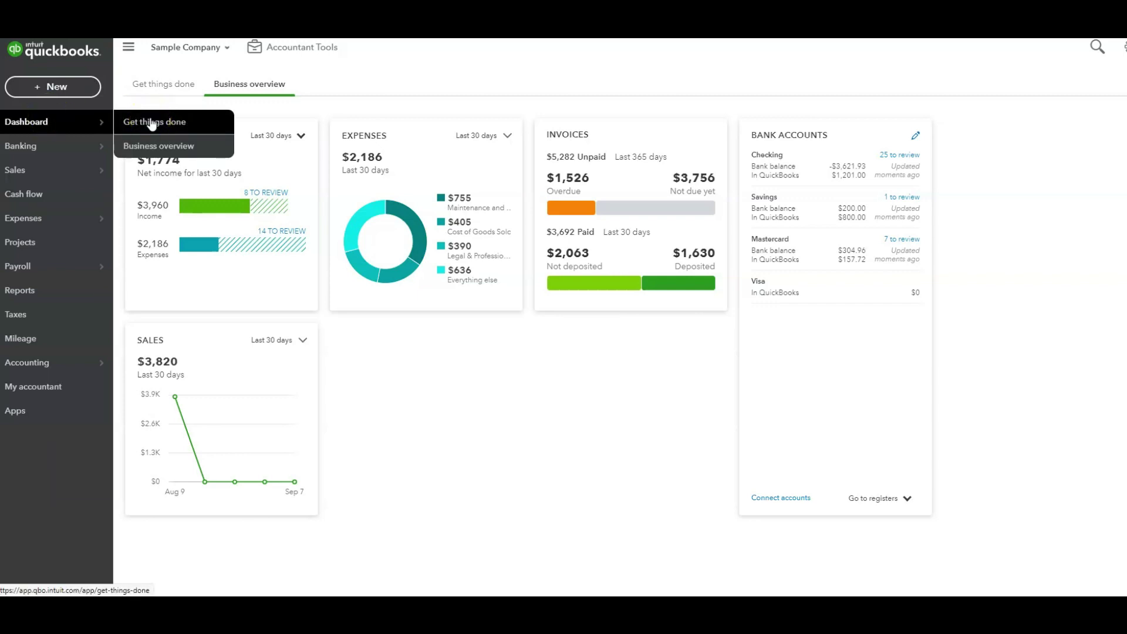
{"action": "left_click", "coordinate": [176, 146]}
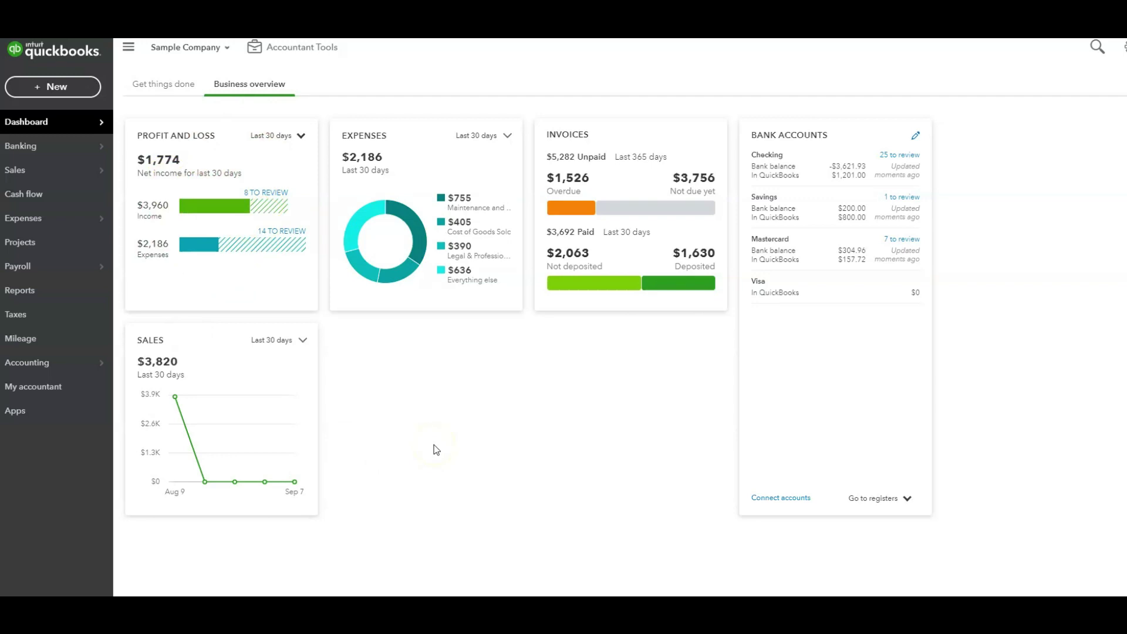
{"action": "mouse_move", "coordinate": [64, 154]}
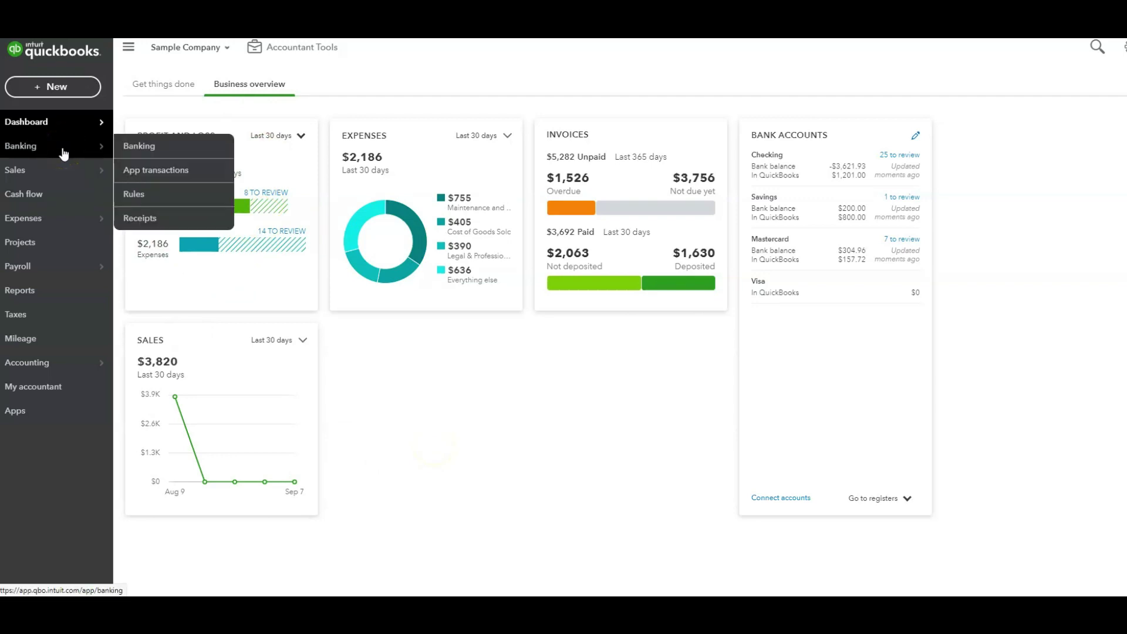
{"action": "left_click", "coordinate": [62, 155]}
{"action": "left_click", "coordinate": [62, 154]}
{"action": "left_click", "coordinate": [147, 145]}
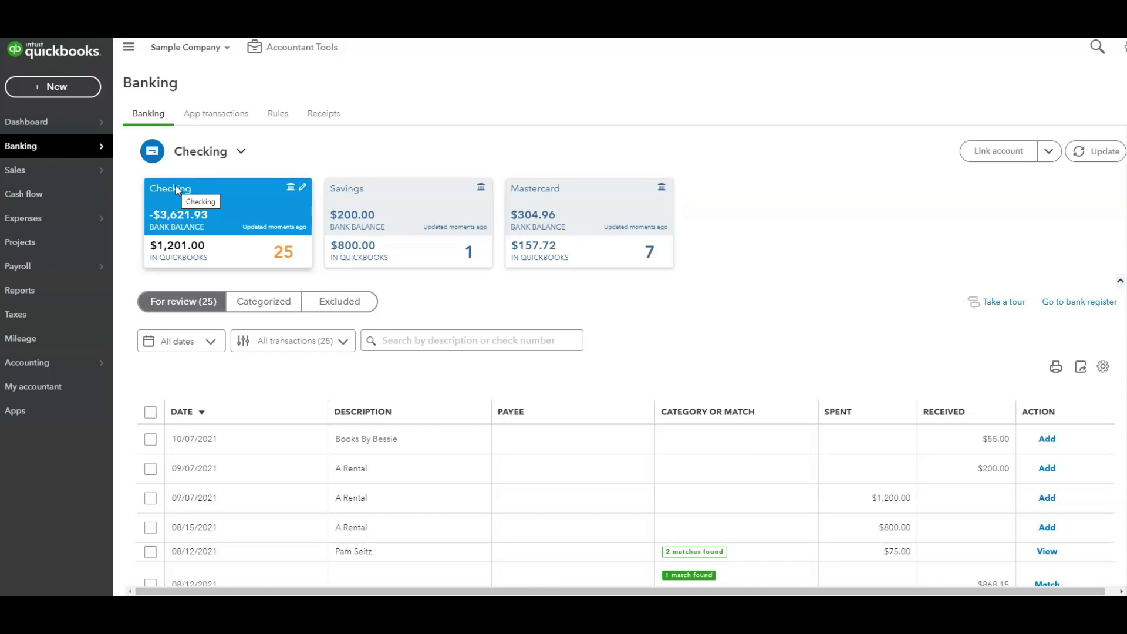
{"action": "left_click", "coordinate": [229, 200]}
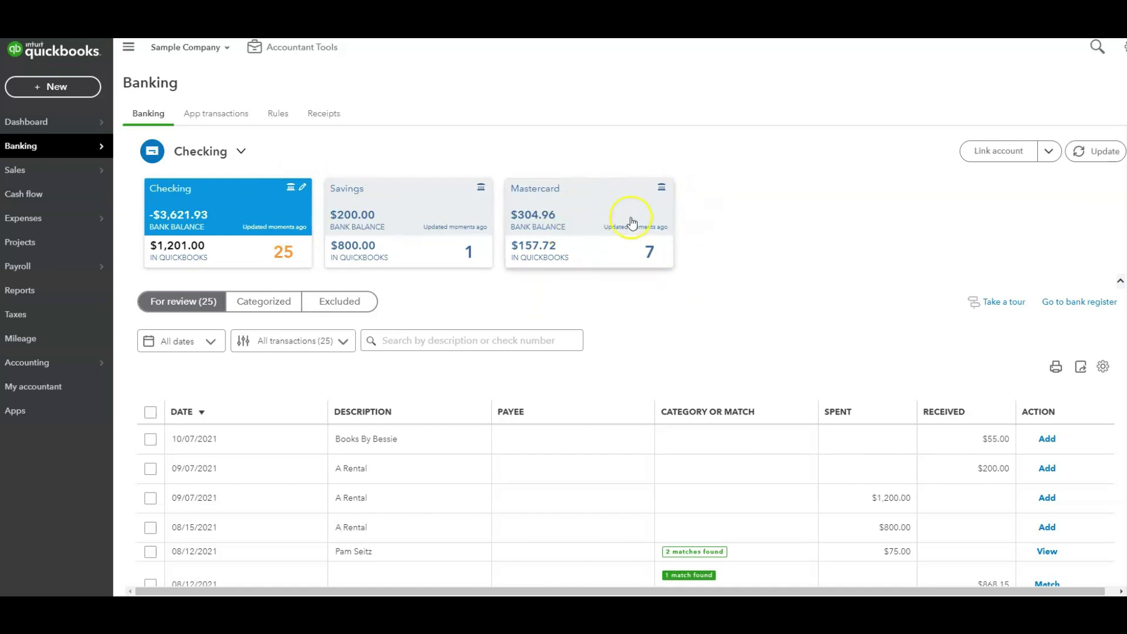
Step: Open the Customers list under Sales and view a blank new customer form, cancelling it without saving
{"action": "mouse_move", "coordinate": [52, 176]}
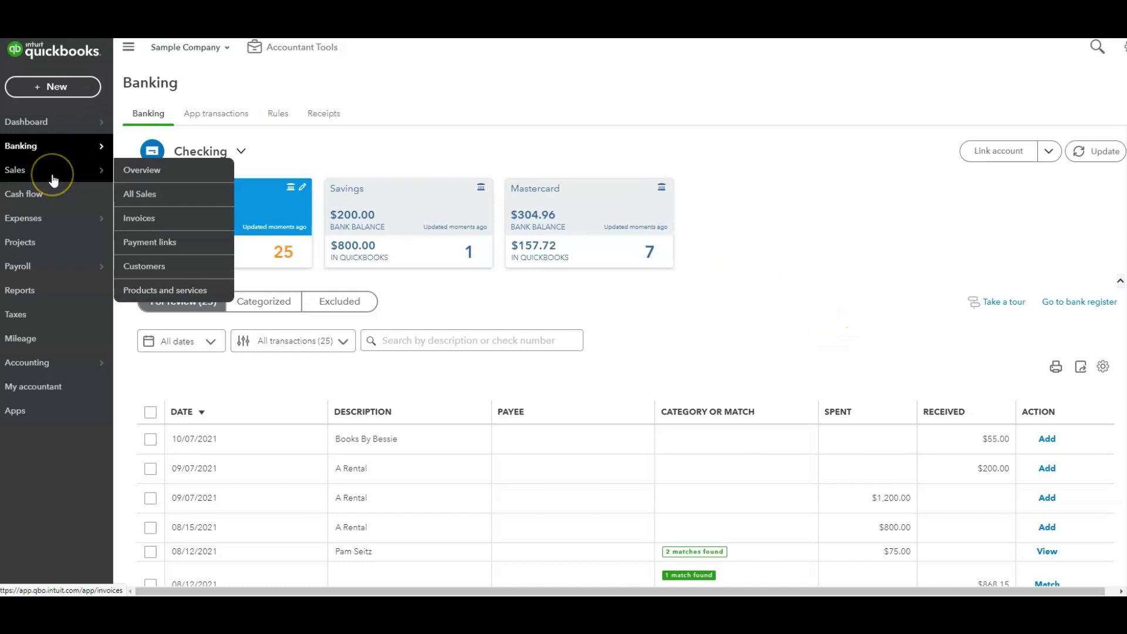
{"action": "left_click", "coordinate": [132, 172]}
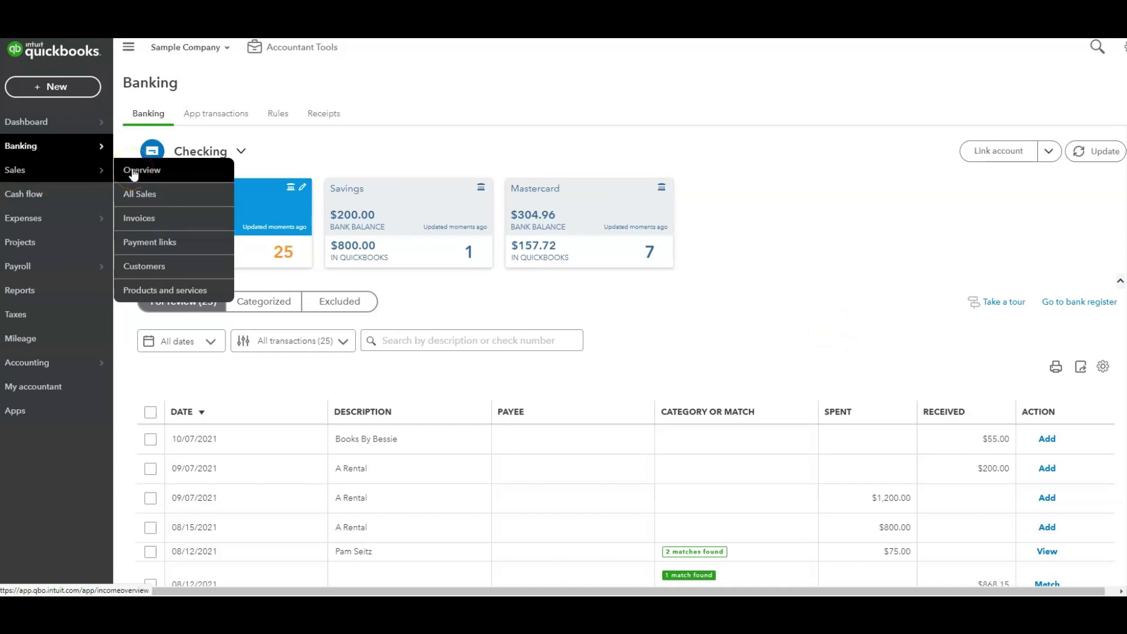
{"action": "left_click", "coordinate": [158, 267]}
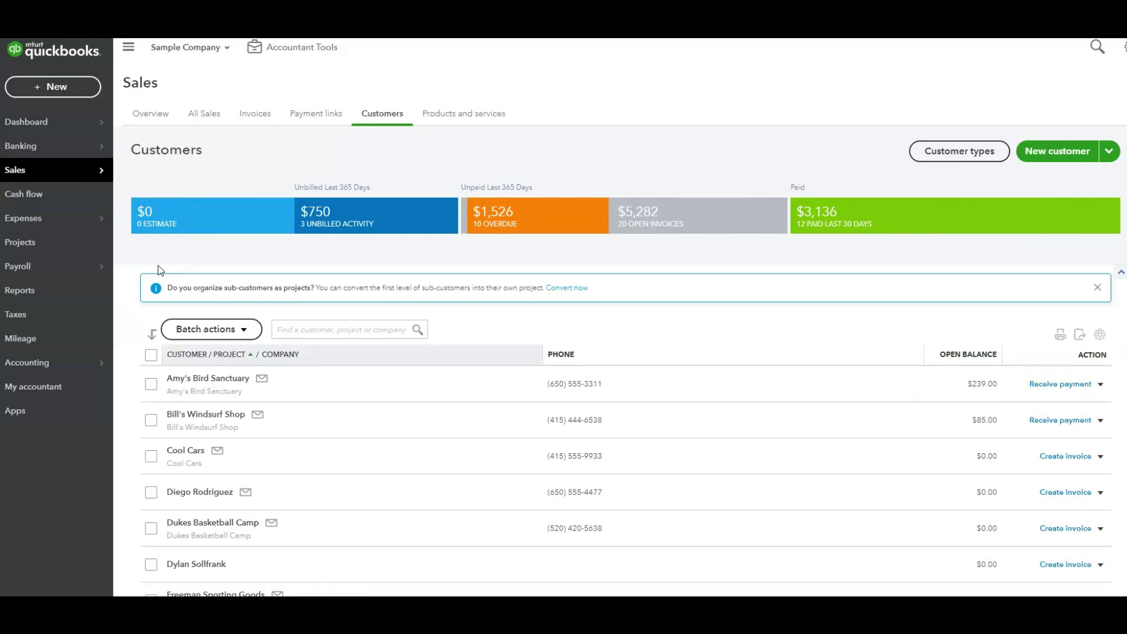
{"action": "left_click", "coordinate": [1056, 153]}
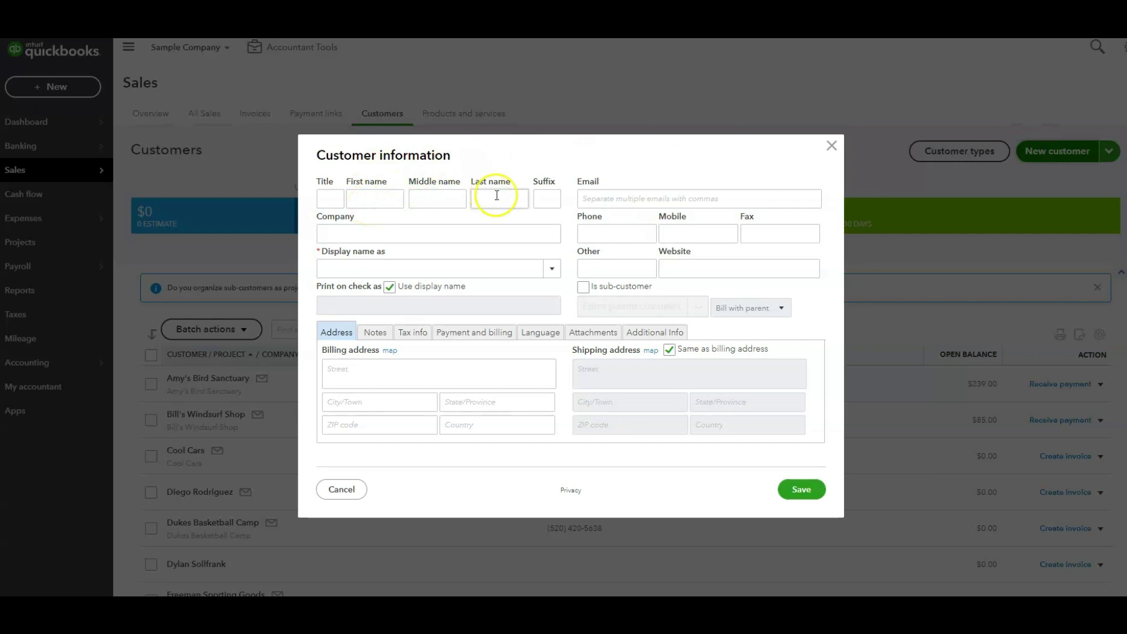
{"action": "left_click", "coordinate": [458, 235]}
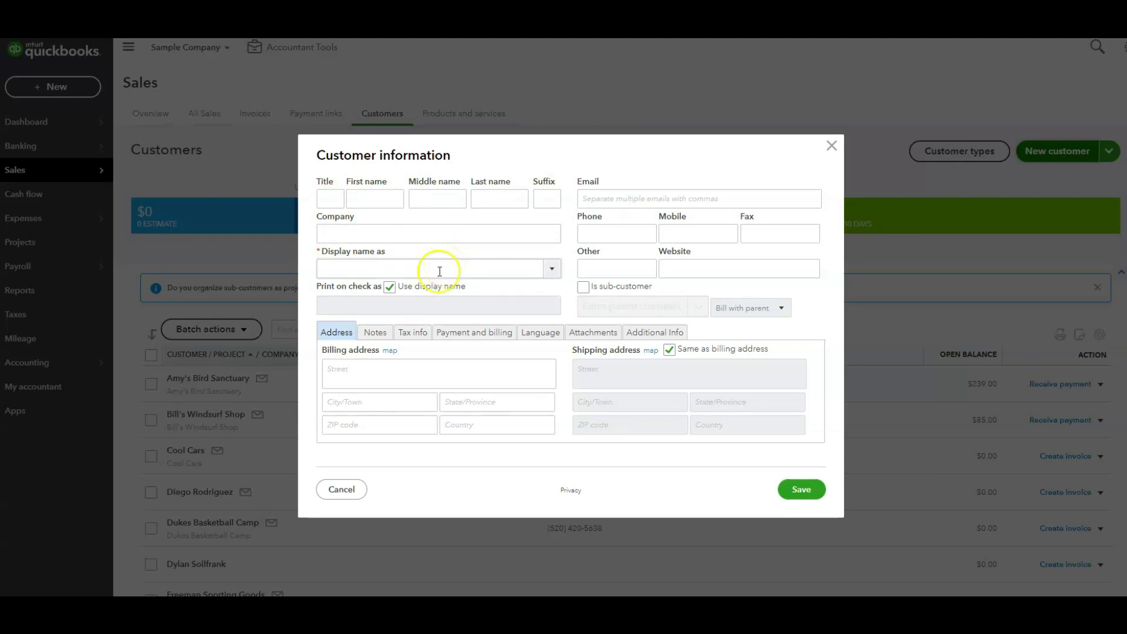
{"action": "left_click", "coordinate": [340, 491]}
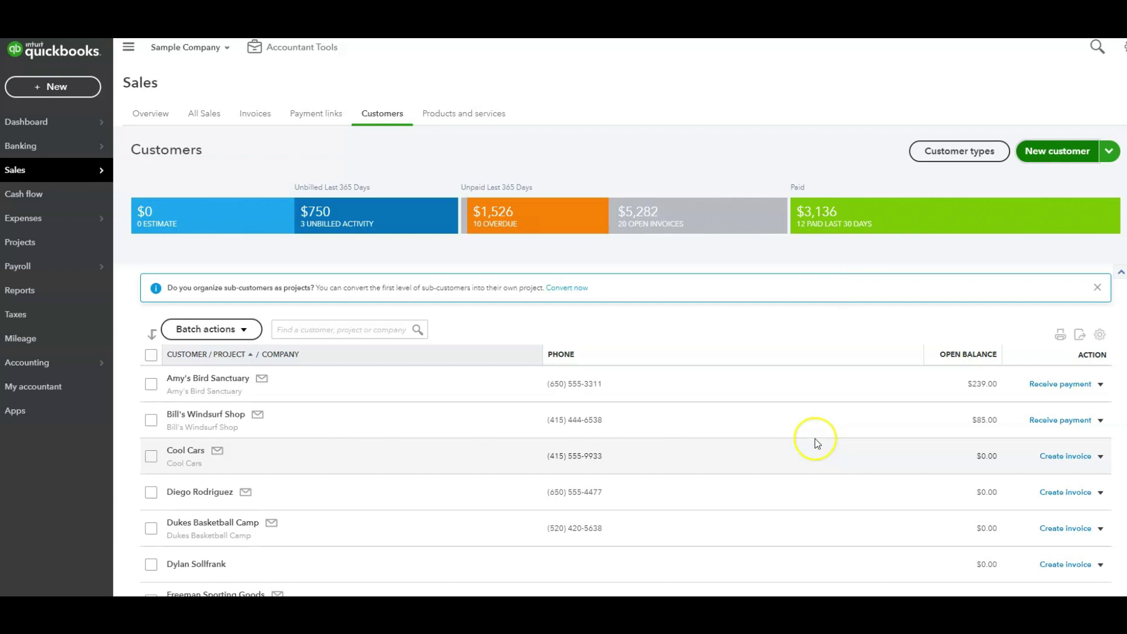
Step: Export the customer list to an Excel file and look through the full list
{"action": "left_click", "coordinate": [1080, 335]}
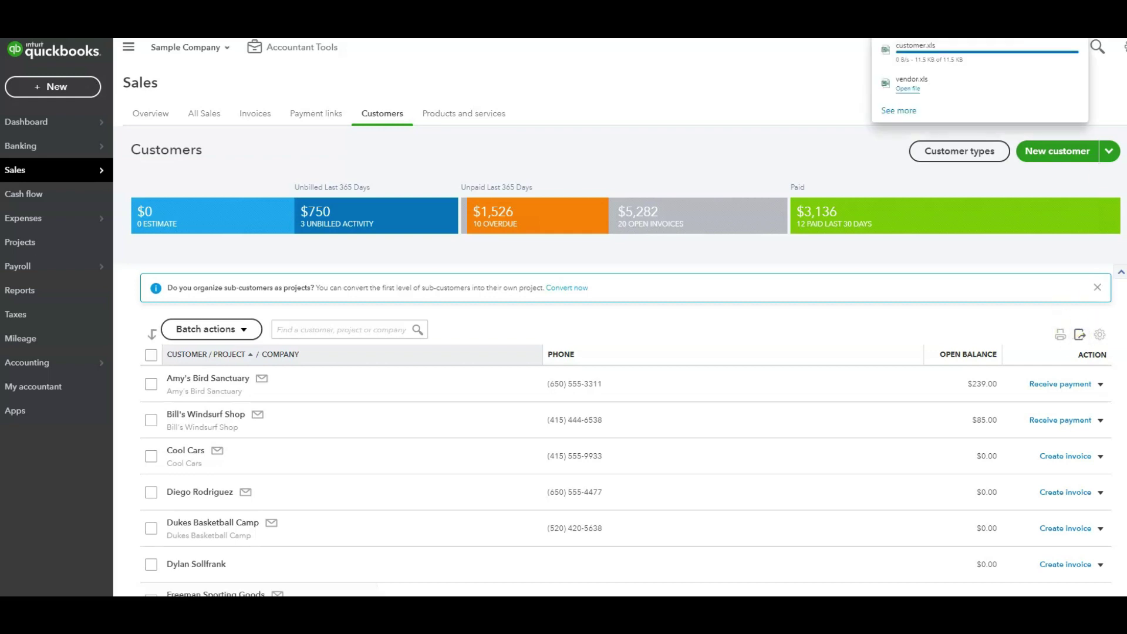
{"action": "scroll", "coordinate": [776, 434], "scroll_direction": "down", "scroll_amount": 14}
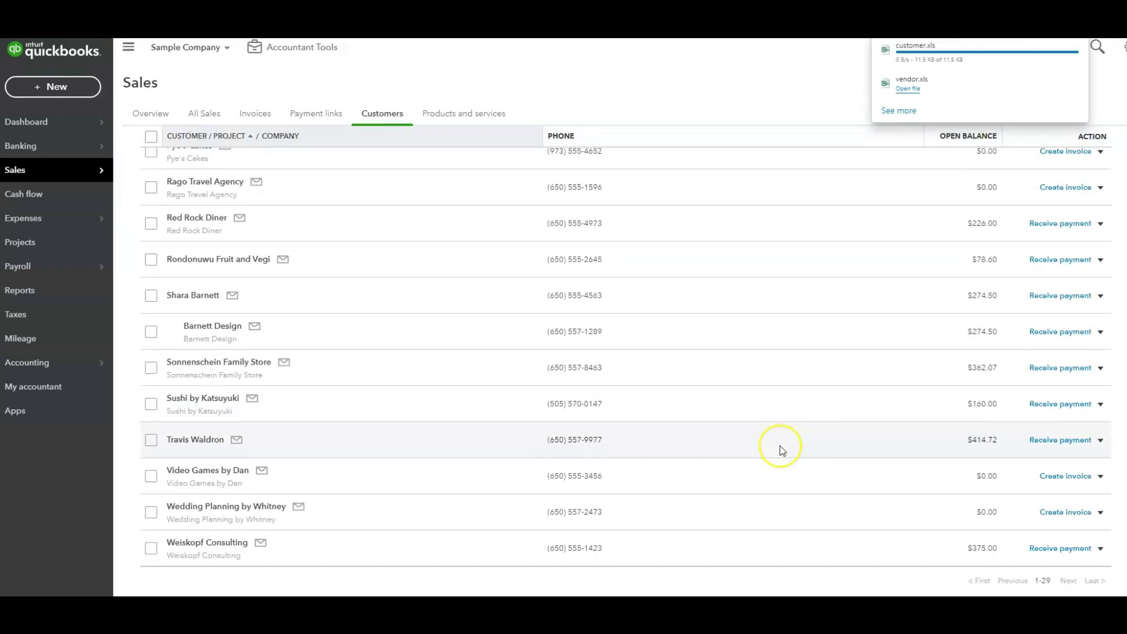
{"action": "scroll", "coordinate": [776, 448], "scroll_direction": "up", "scroll_amount": 15}
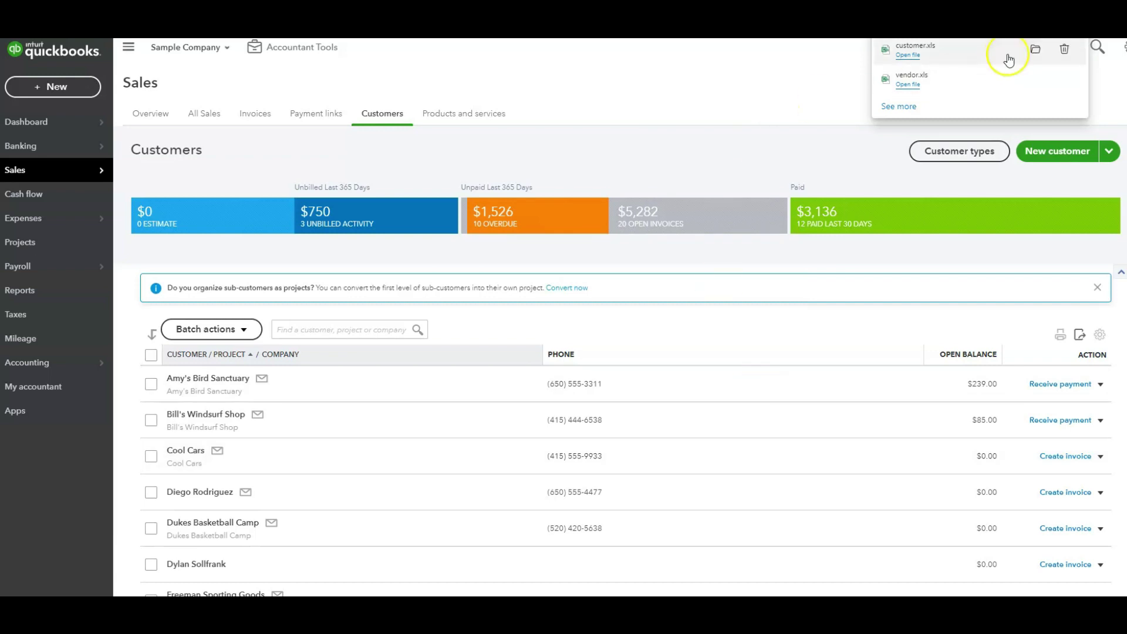
Step: Open the Vendors list under Expenses and review a blank new vendor form, including 1099 payment tracking, cancelling it without saving
{"action": "mouse_move", "coordinate": [31, 221]}
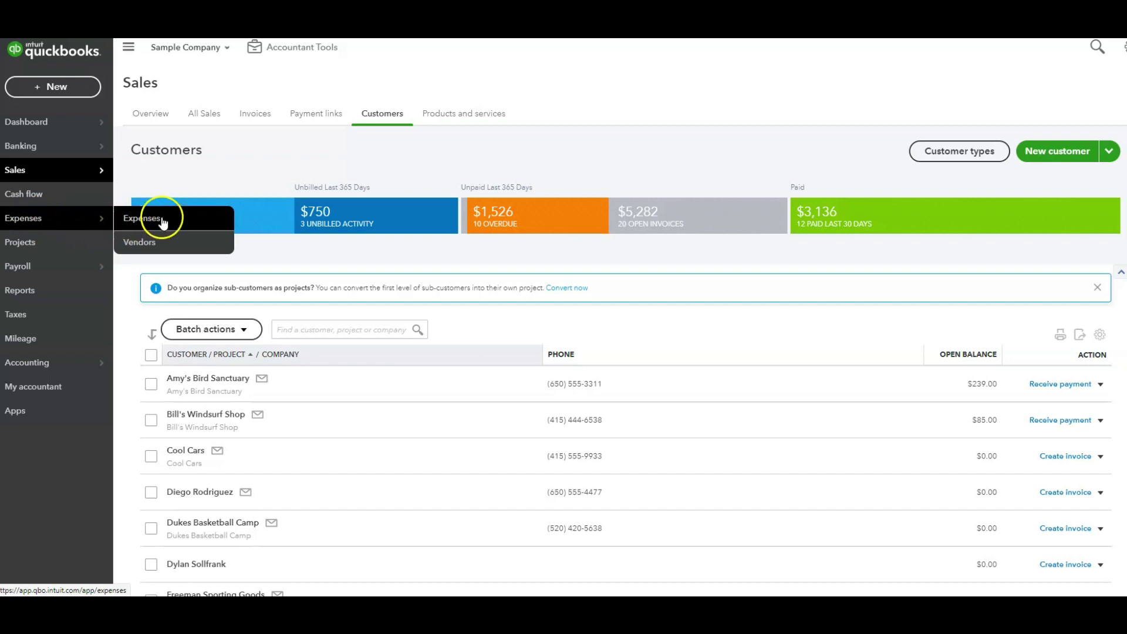
{"action": "left_click", "coordinate": [145, 243]}
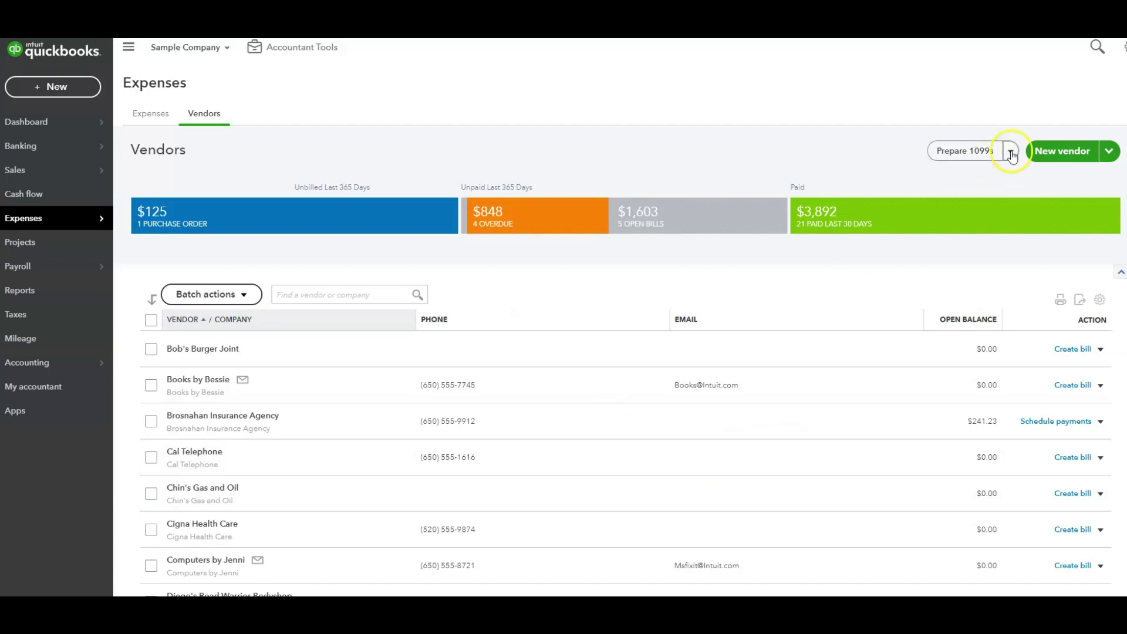
{"action": "left_click", "coordinate": [1060, 154]}
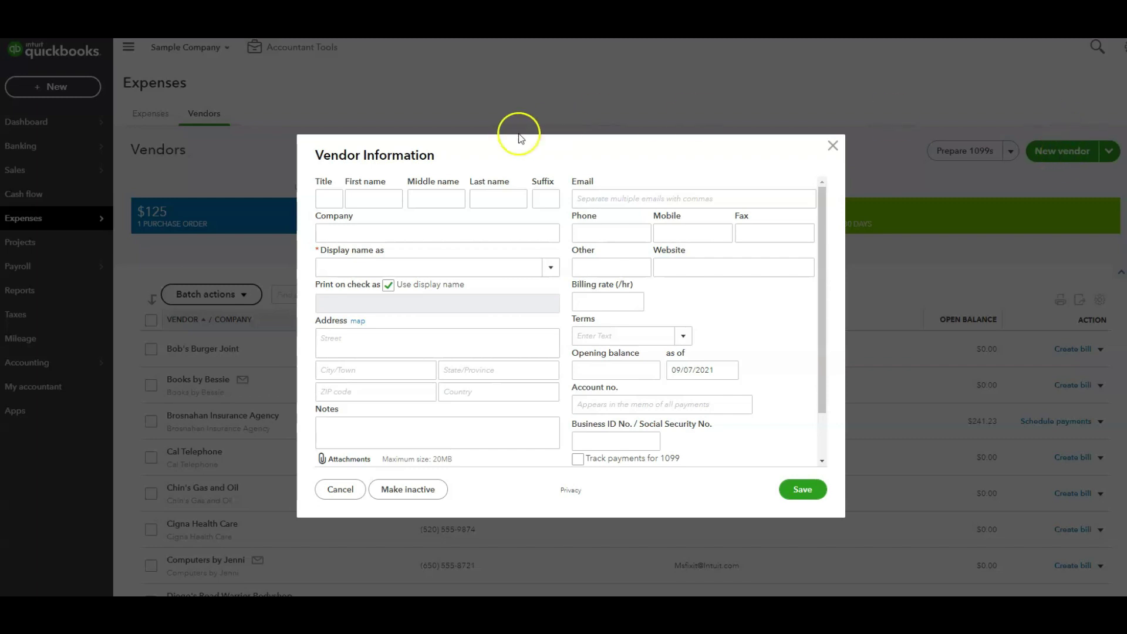
{"action": "left_click", "coordinate": [352, 198]}
{"action": "left_click", "coordinate": [504, 201]}
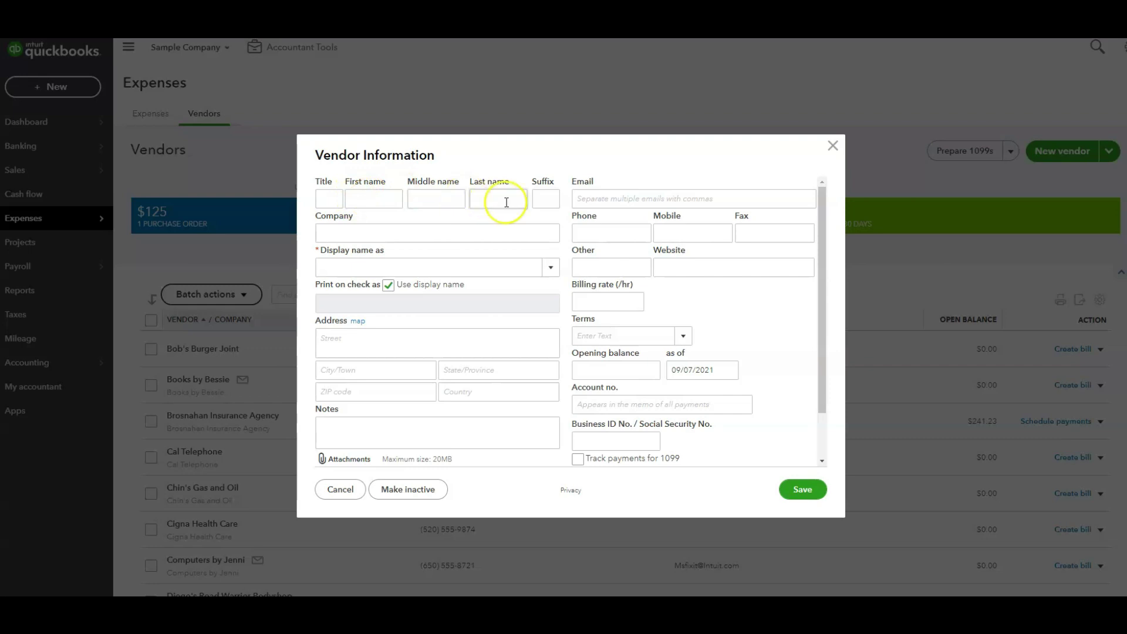
{"action": "left_click", "coordinate": [317, 230]}
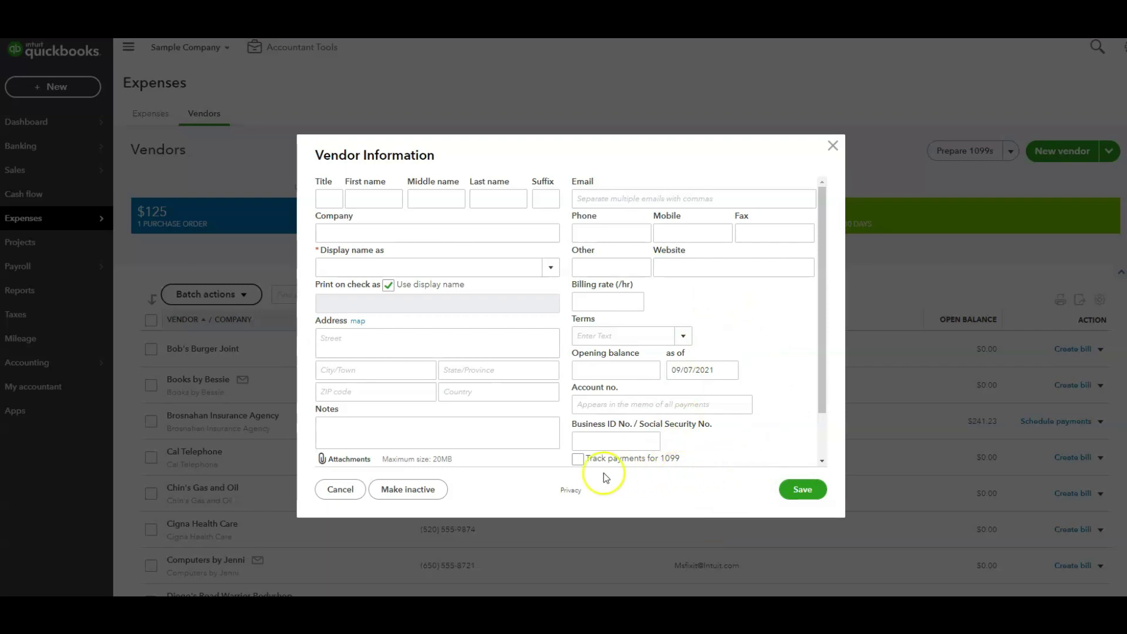
{"action": "left_click", "coordinate": [578, 460]}
{"action": "left_click", "coordinate": [352, 491]}
Step: Open Reports, view the custom reports, and return to the standard reports list
{"action": "mouse_move", "coordinate": [57, 276]}
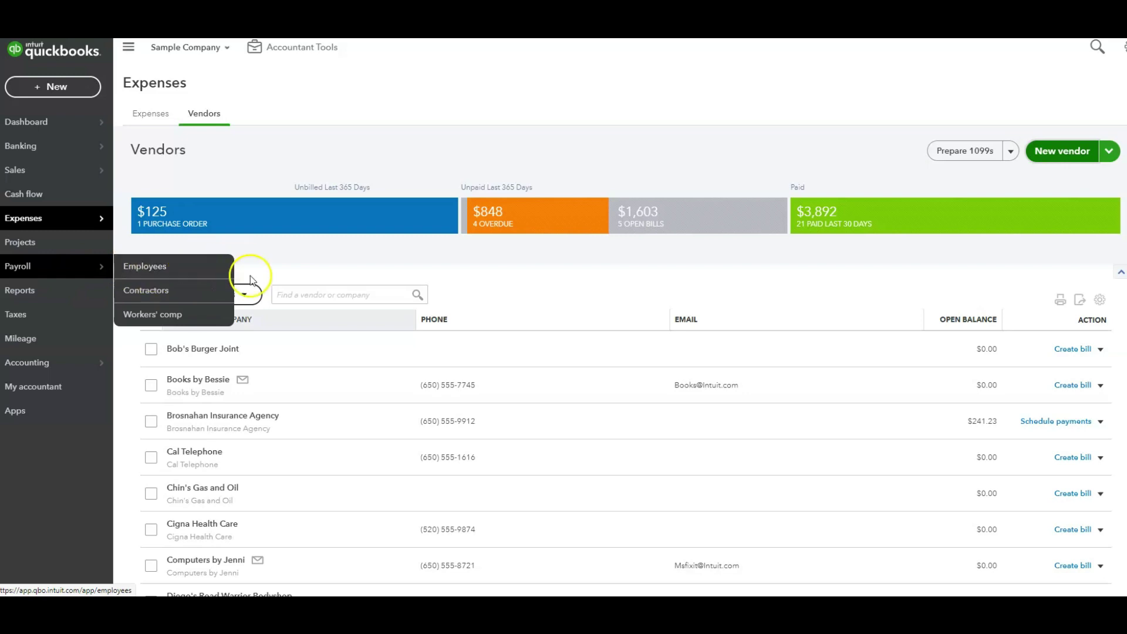
{"action": "left_click", "coordinate": [62, 296]}
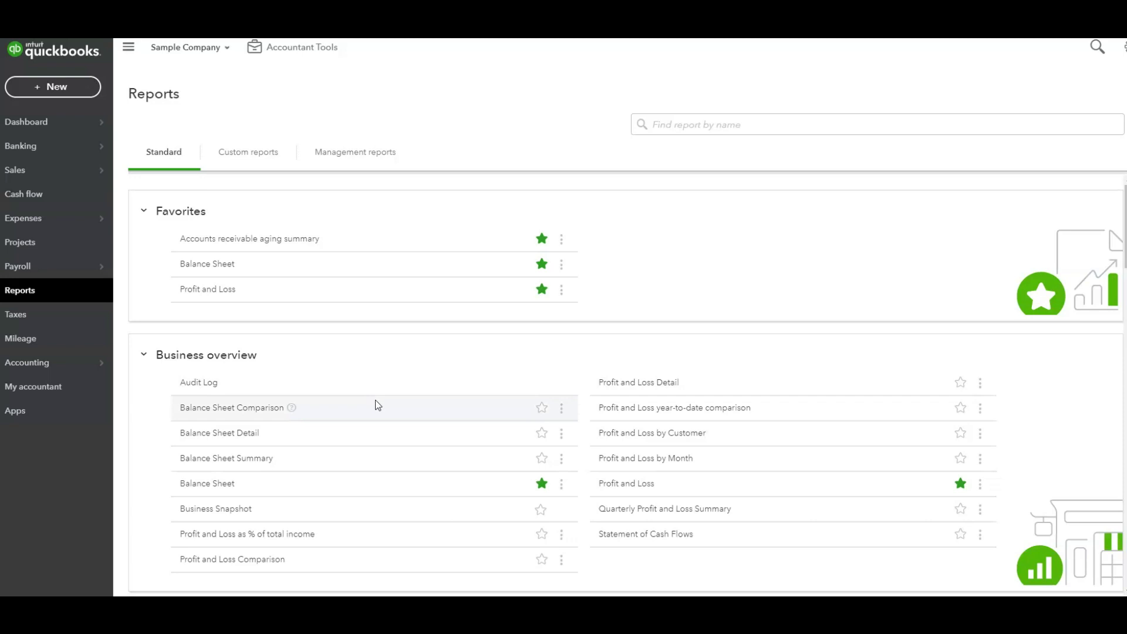
{"action": "left_click", "coordinate": [264, 152]}
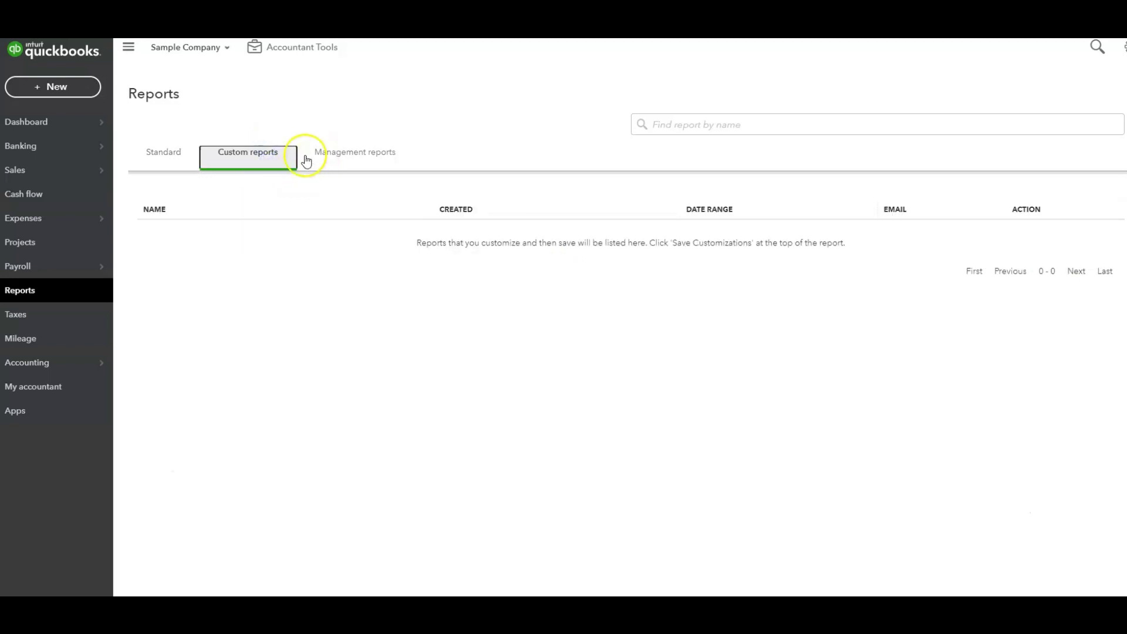
{"action": "left_click", "coordinate": [156, 153]}
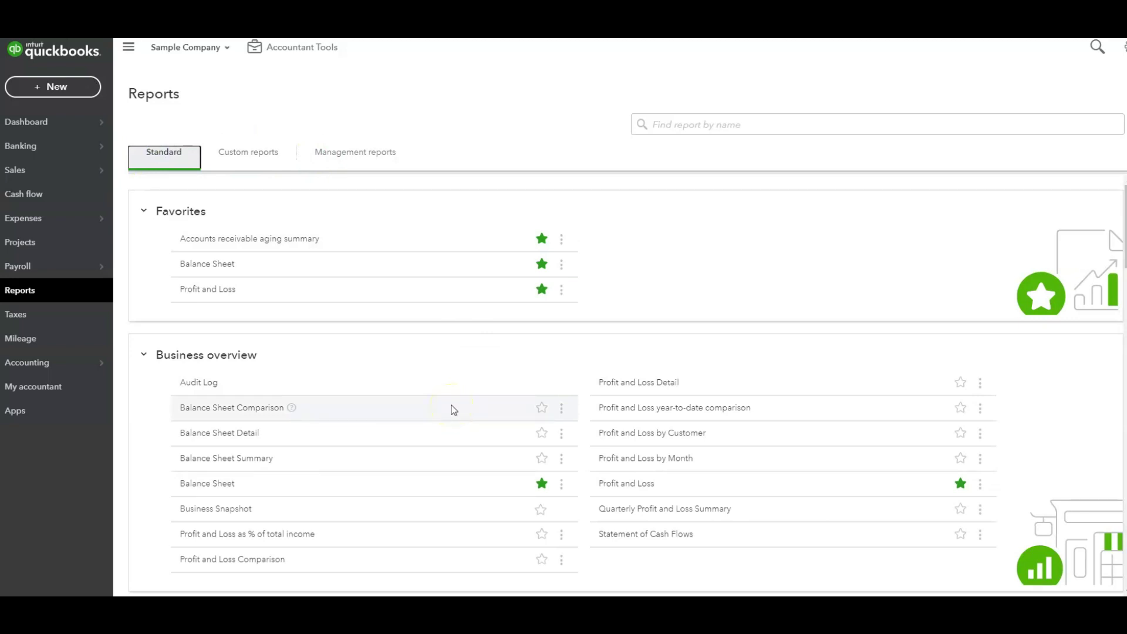
Step: View the sales tax center's setup page, and open the chart of accounts
{"action": "left_click", "coordinate": [47, 320]}
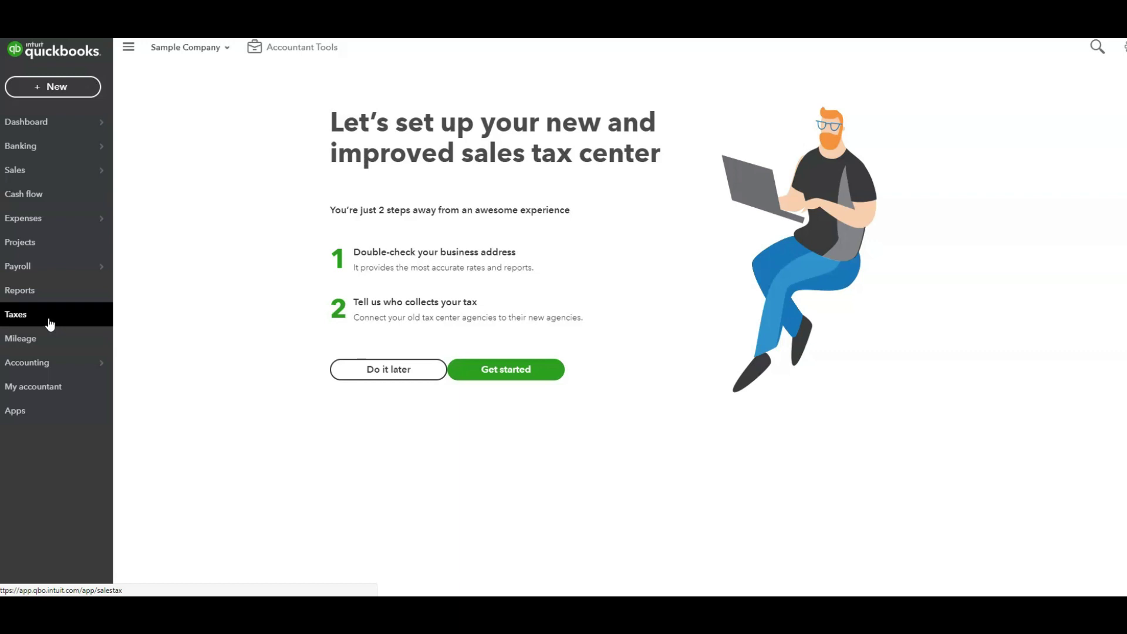
{"action": "left_click", "coordinate": [71, 365]}
{"action": "left_click", "coordinate": [157, 370]}
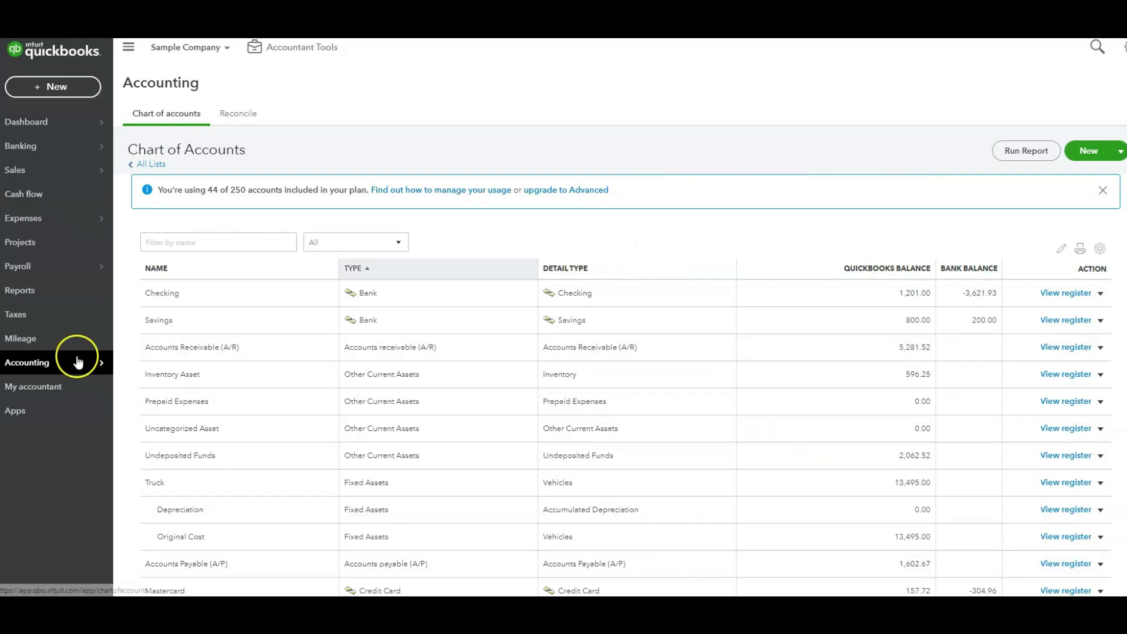
Step: Return to the Banking page and look through the Checking transactions awaiting review with their categories and matches
{"action": "mouse_move", "coordinate": [74, 228]}
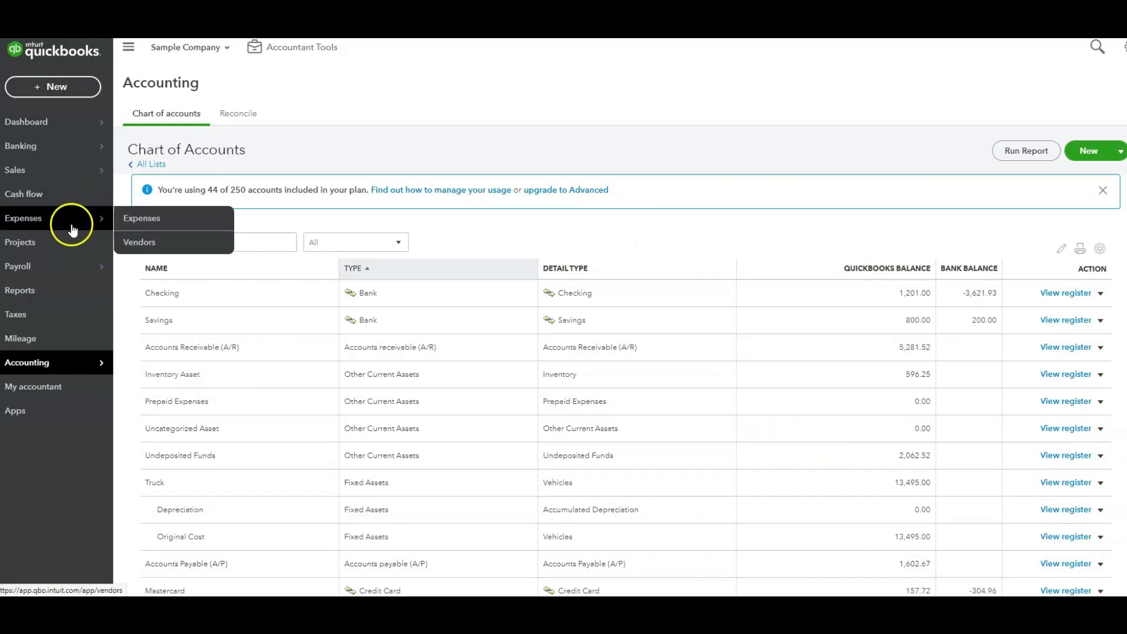
{"action": "mouse_move", "coordinate": [88, 146]}
{"action": "left_click", "coordinate": [182, 148]}
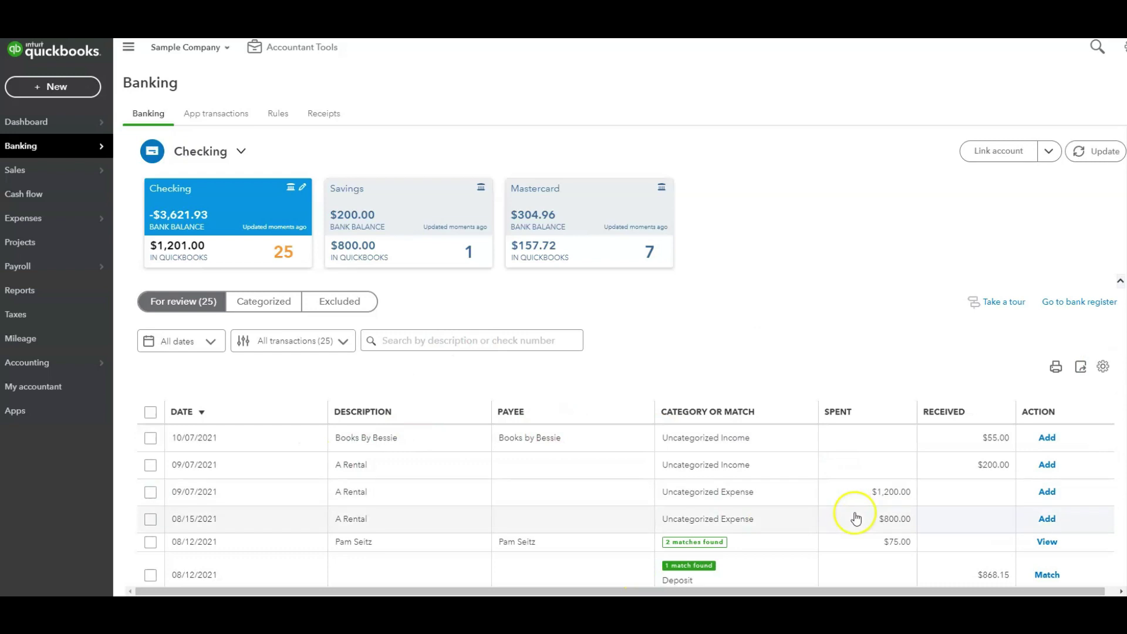
{"action": "left_click", "coordinate": [775, 505]}
{"action": "scroll", "coordinate": [775, 505], "scroll_direction": "down", "scroll_amount": 2}
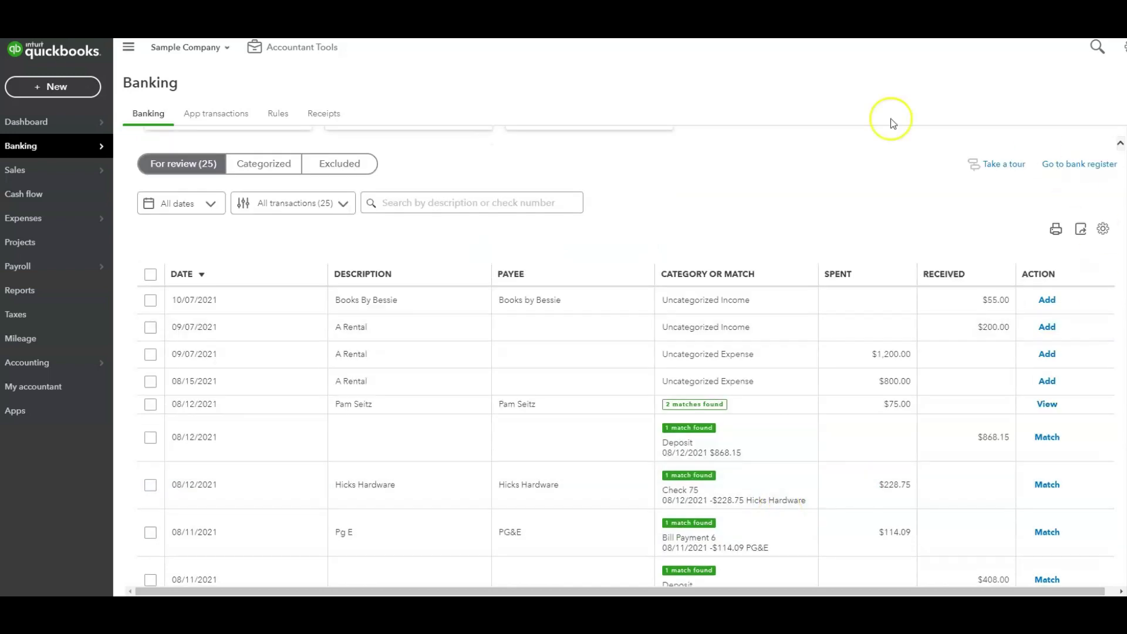
{"action": "scroll", "coordinate": [998, 466], "scroll_direction": "up", "scroll_amount": 2}
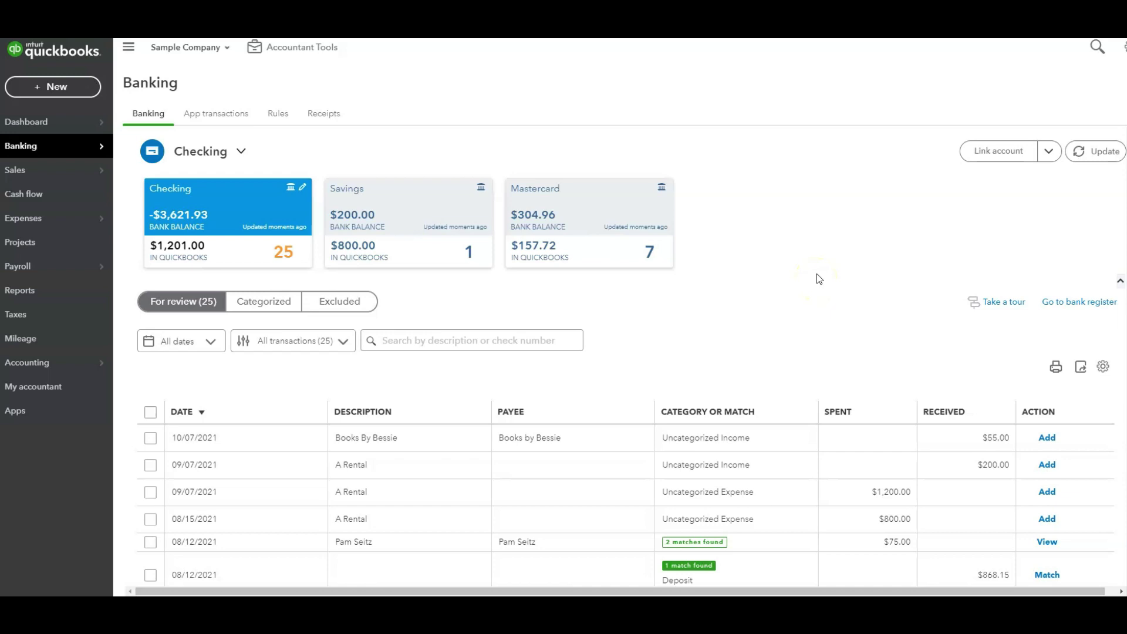
{"action": "left_click", "coordinate": [16, 184]}
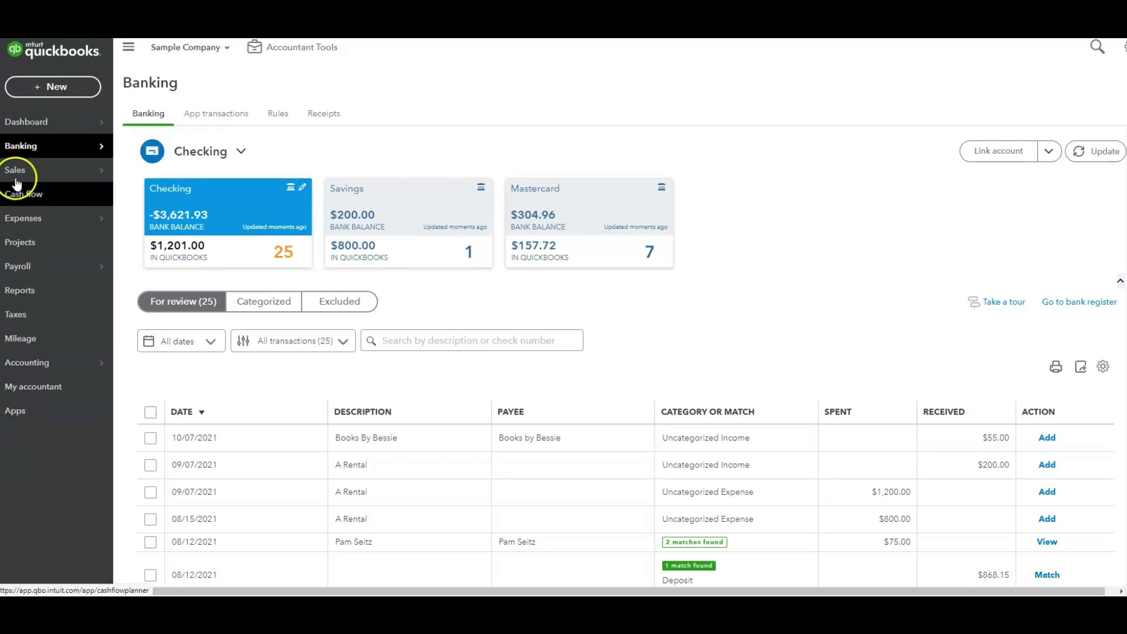
{"action": "mouse_move", "coordinate": [31, 177]}
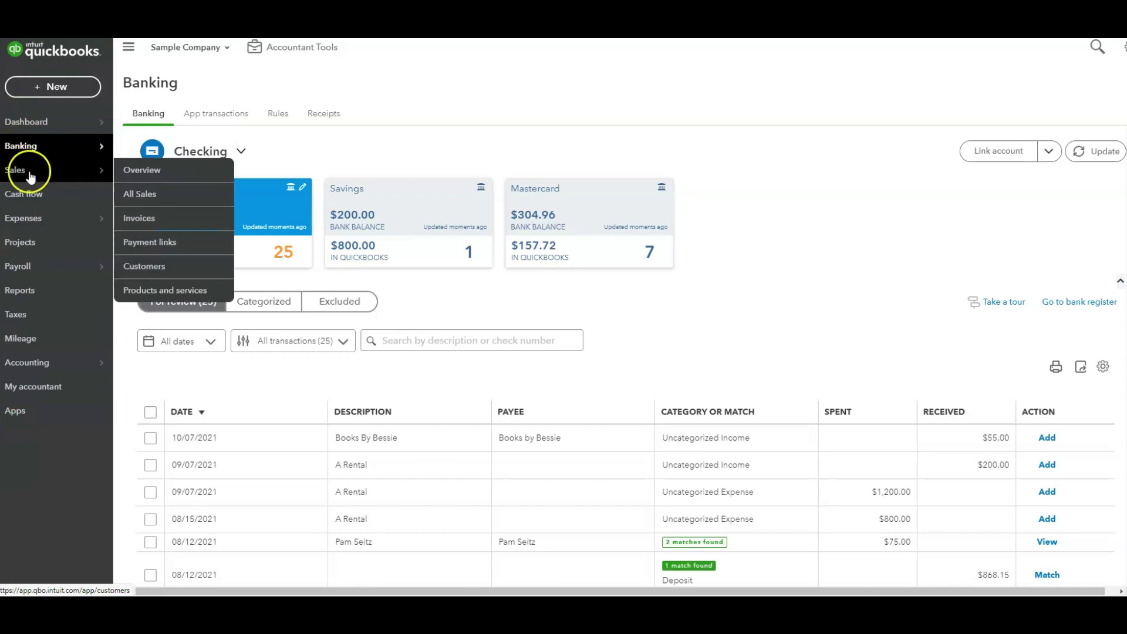
{"action": "mouse_move", "coordinate": [48, 228]}
{"action": "mouse_move", "coordinate": [52, 269]}
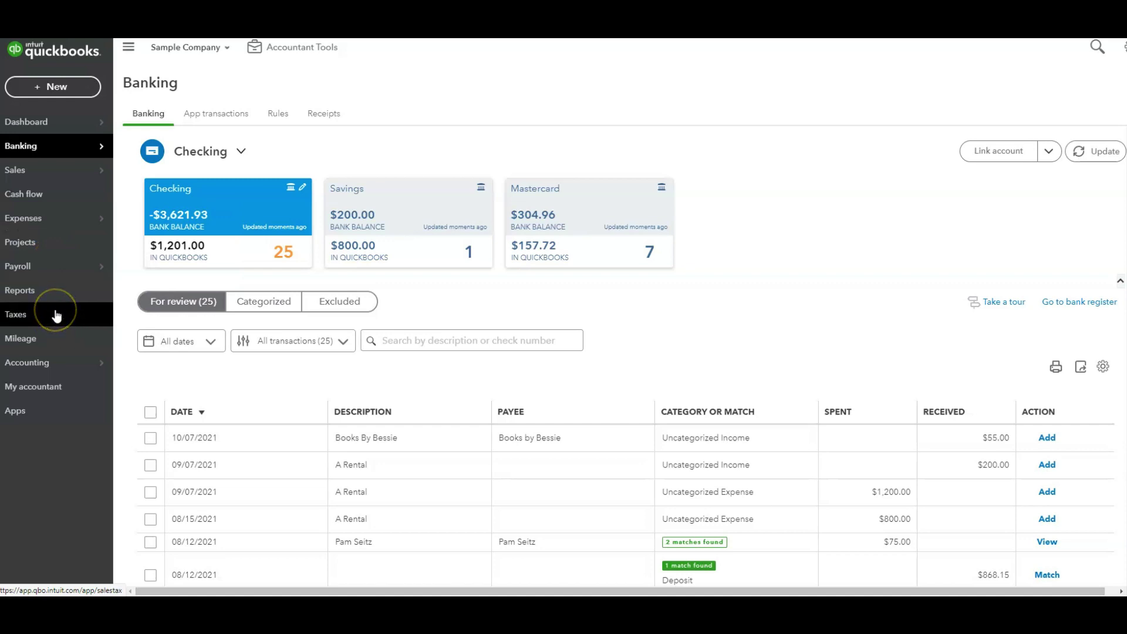
{"action": "mouse_move", "coordinate": [67, 376]}
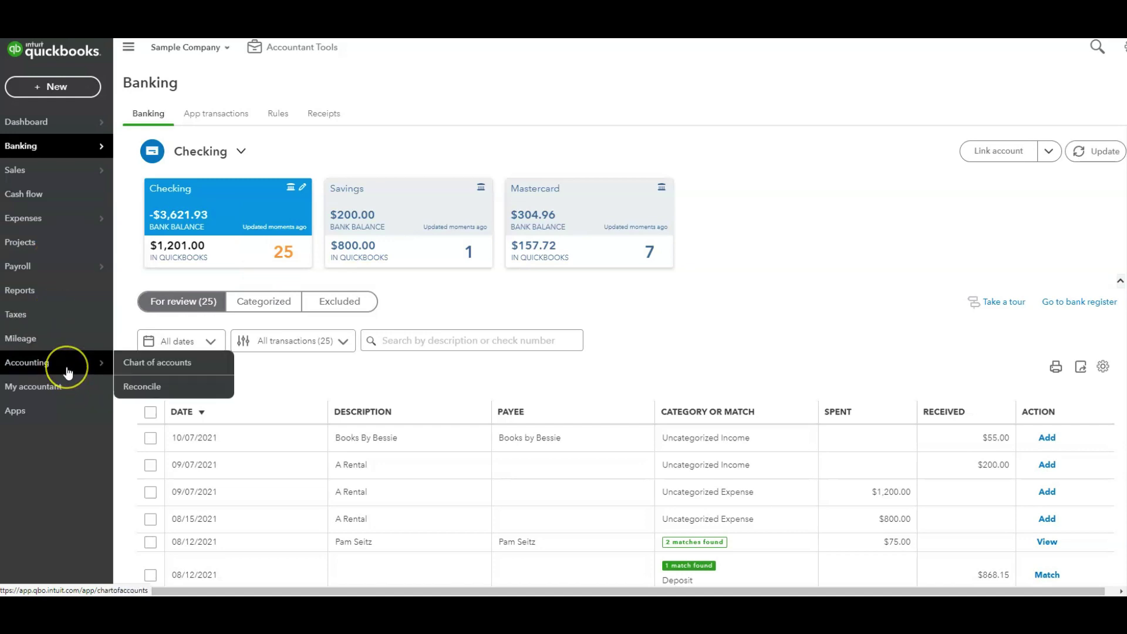